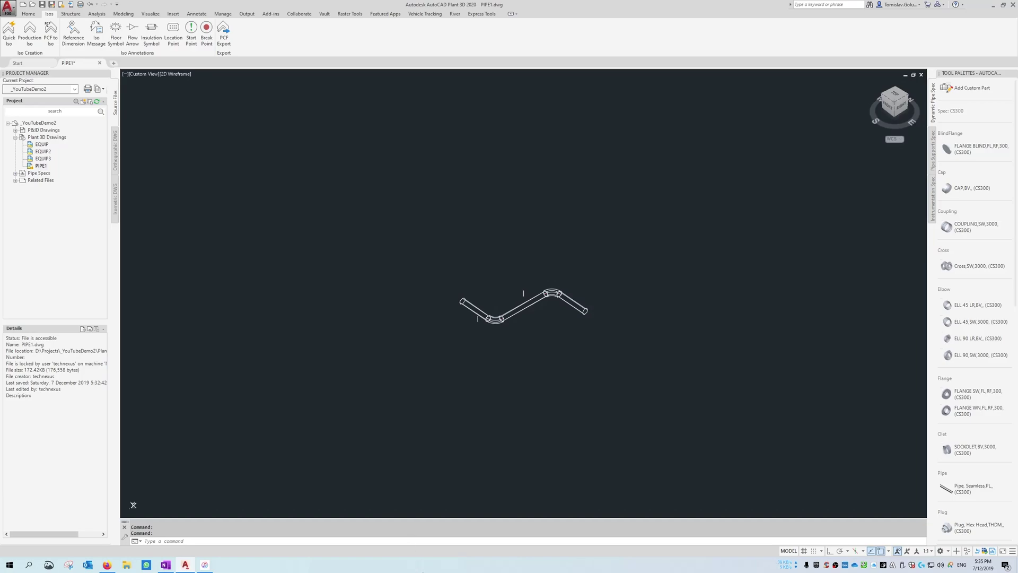
Tilt the view and ID-query a pipe node, showing X=1.00000002E+15, Y=9.99999986E+14, Z=0
{"action": "left_click", "coordinate": [212, 294]}
{"action": "middle_click_drag", "start_coordinate": [478, 319], "coordinate": [477, 319], "text": "shift"}
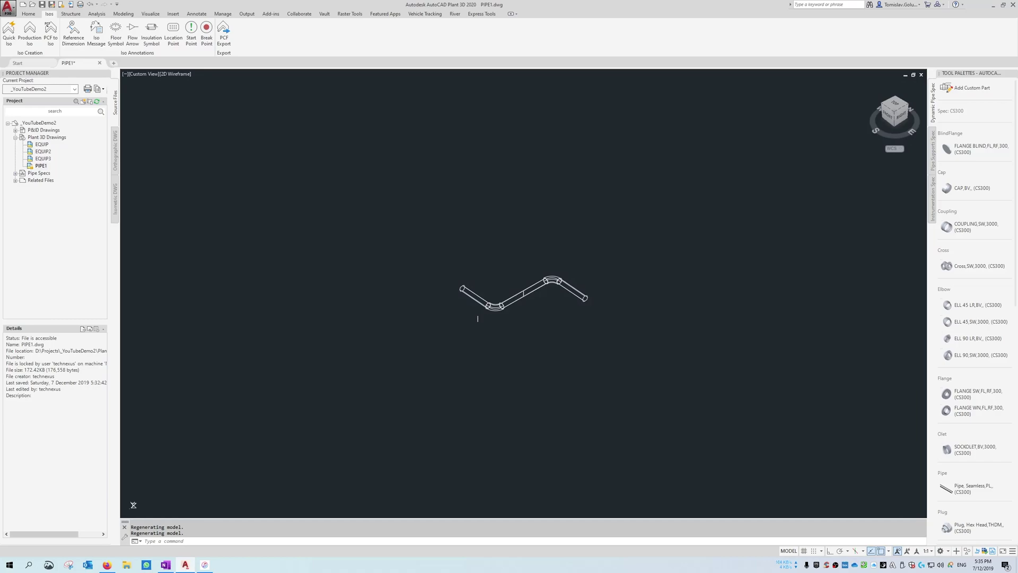
{"action": "type", "text": "ID"}
{"action": "key", "text": "Return"}
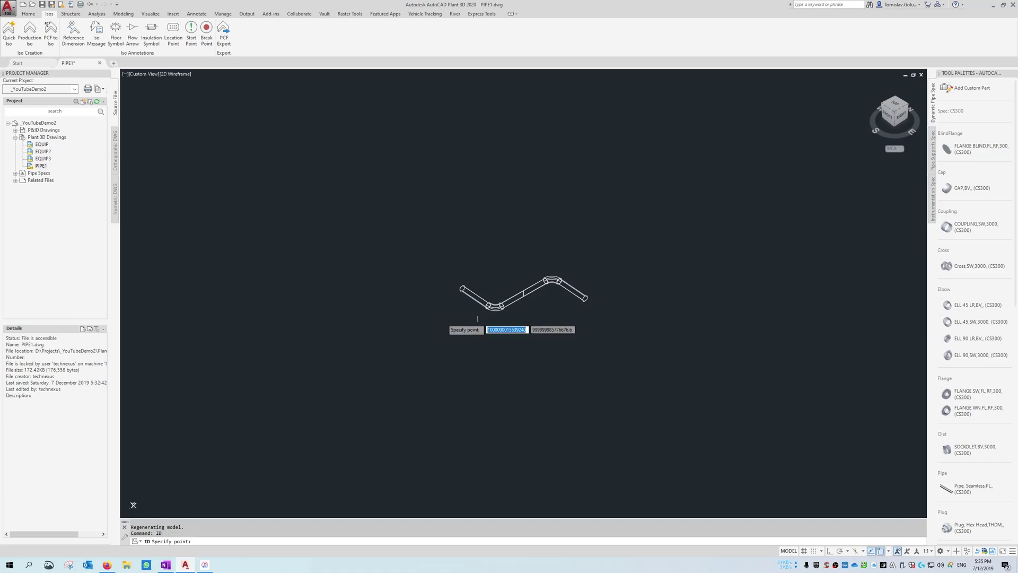
{"action": "type", "text": "NODE"}
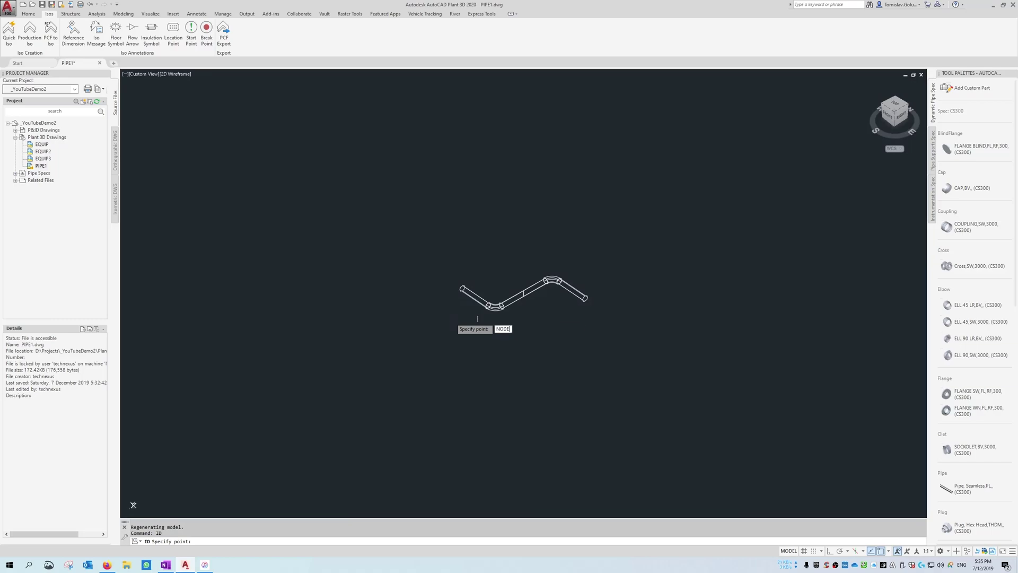
{"action": "key", "text": "Return"}
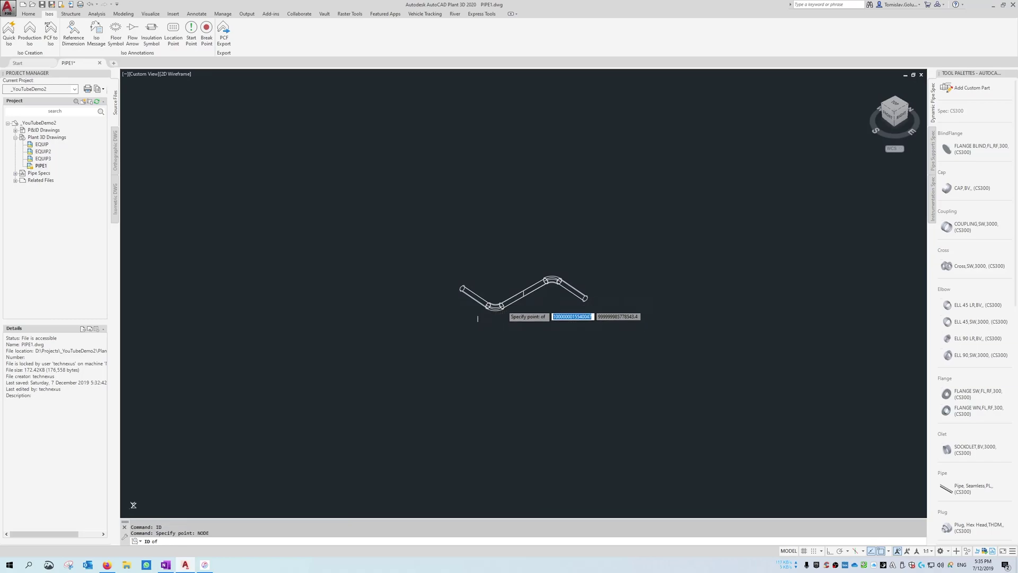
{"action": "key", "text": "Return"}
{"action": "key", "text": "Return"}
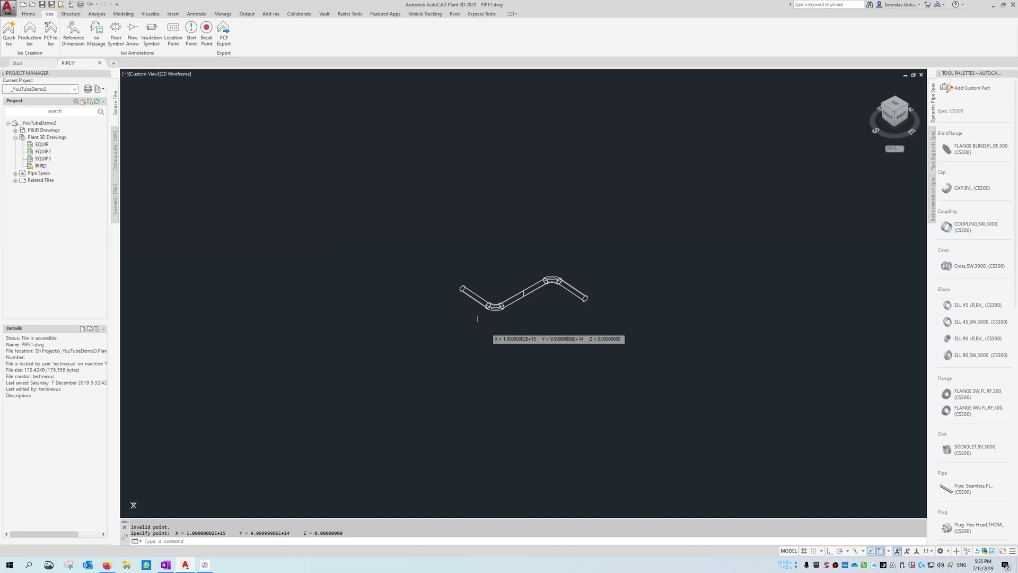
{"action": "key", "text": "Escape"}
{"action": "key", "text": "Escape"}
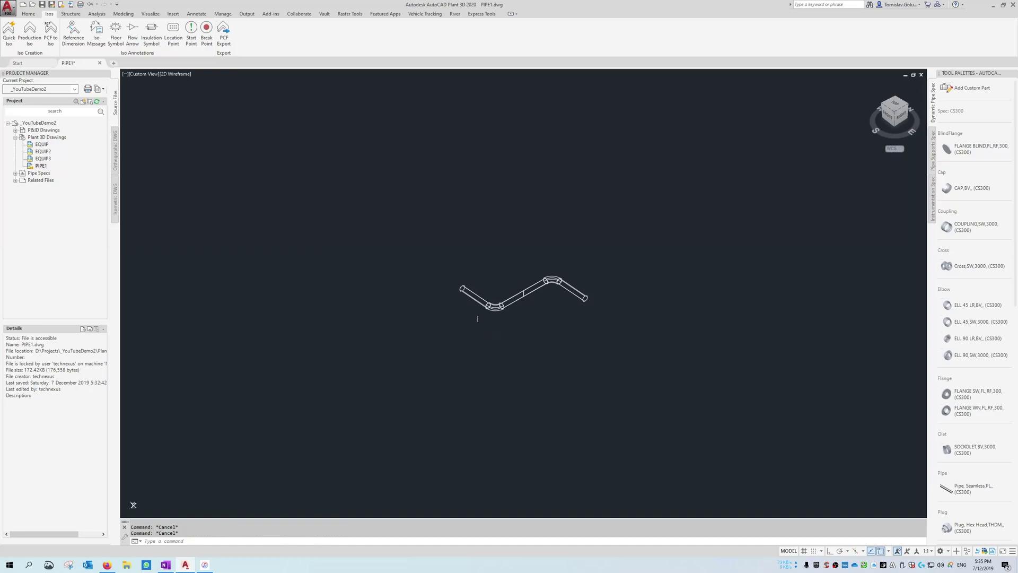
{"action": "scroll", "coordinate": [610, 268], "scroll_direction": "down", "scroll_amount": 10}
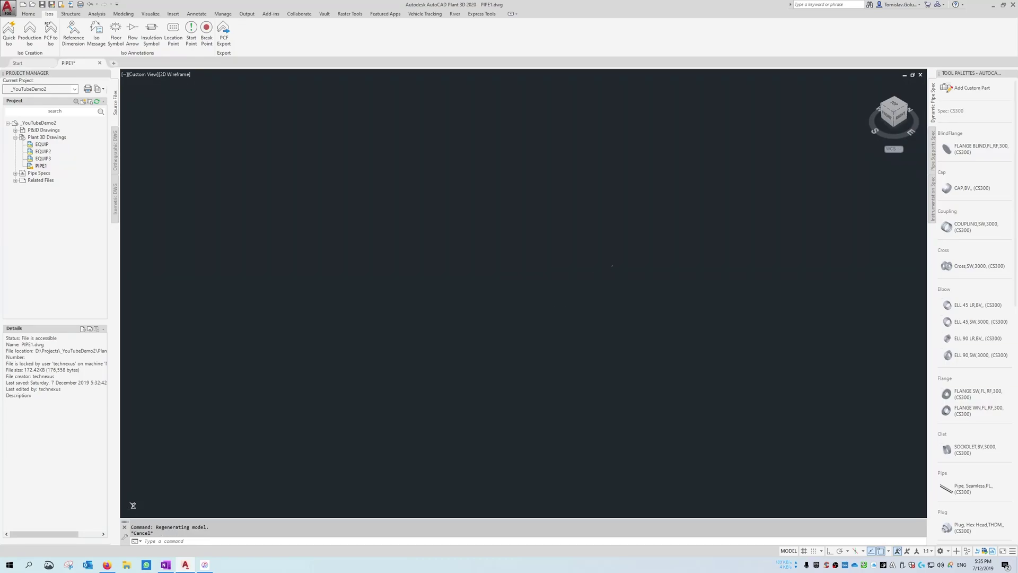
{"action": "type", "text": "z"}
{"action": "key", "text": "Return"}
{"action": "type", "text": "e"}
{"action": "key", "text": "Return"}
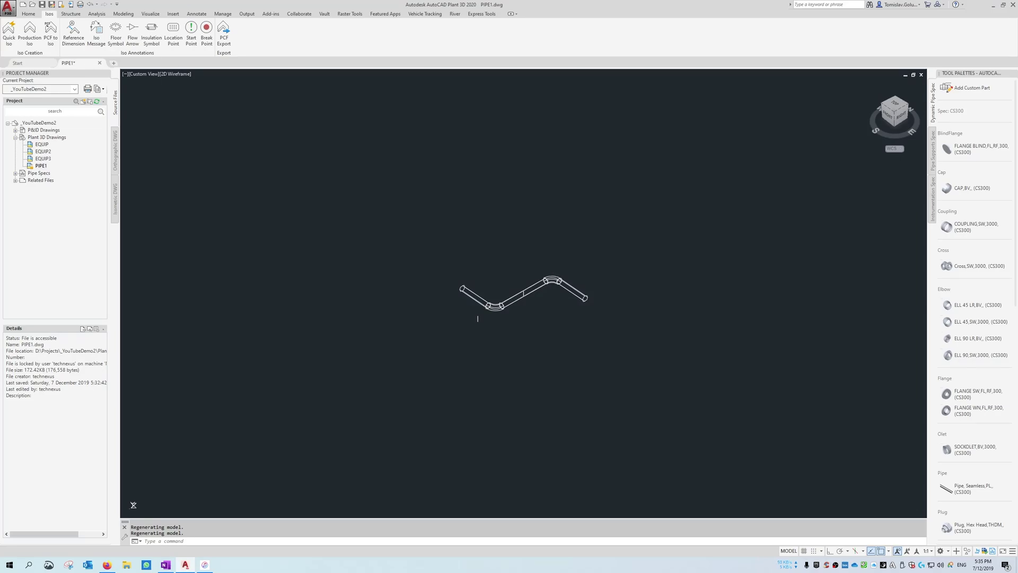
{"action": "left_click", "coordinate": [669, 286]}
{"action": "left_click", "coordinate": [478, 318]}
{"action": "middle_click_drag", "start_coordinate": [478, 319], "coordinate": [482, 335]}
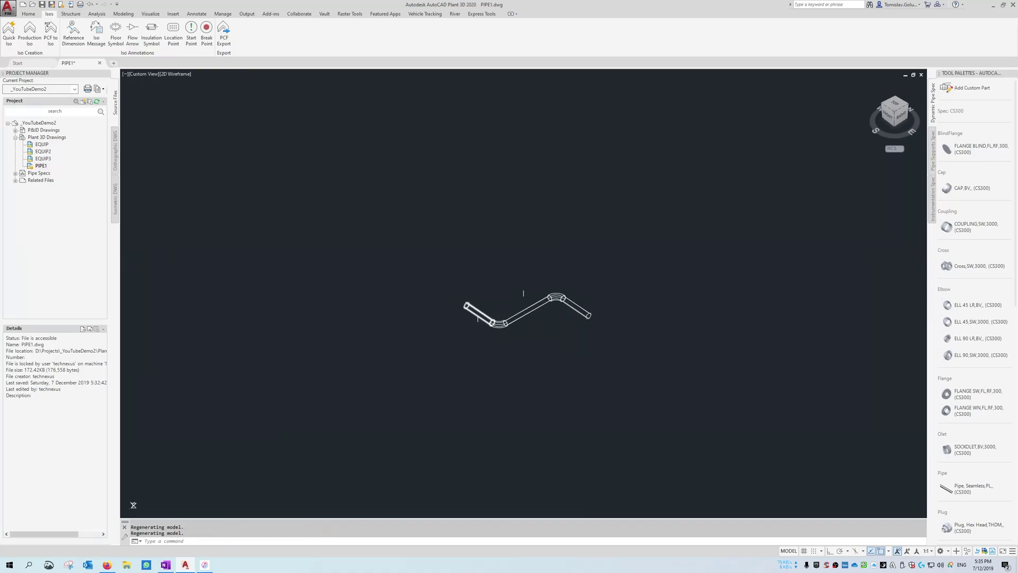
{"action": "key", "text": "ctrl+z"}
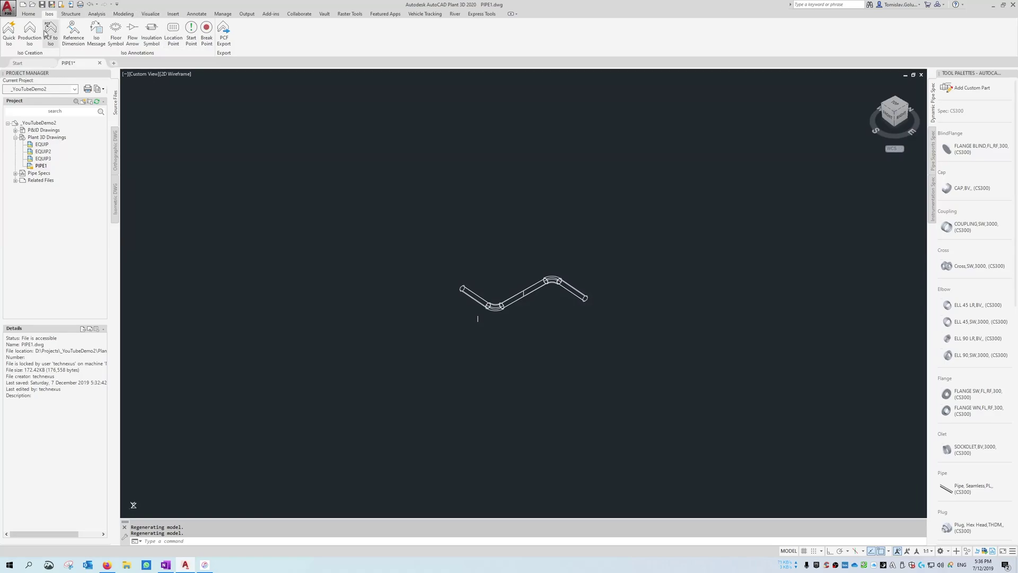
Create a Quick Iso of ALL nine pipe components in the Check_A2 style
{"action": "left_click", "coordinate": [9, 32]}
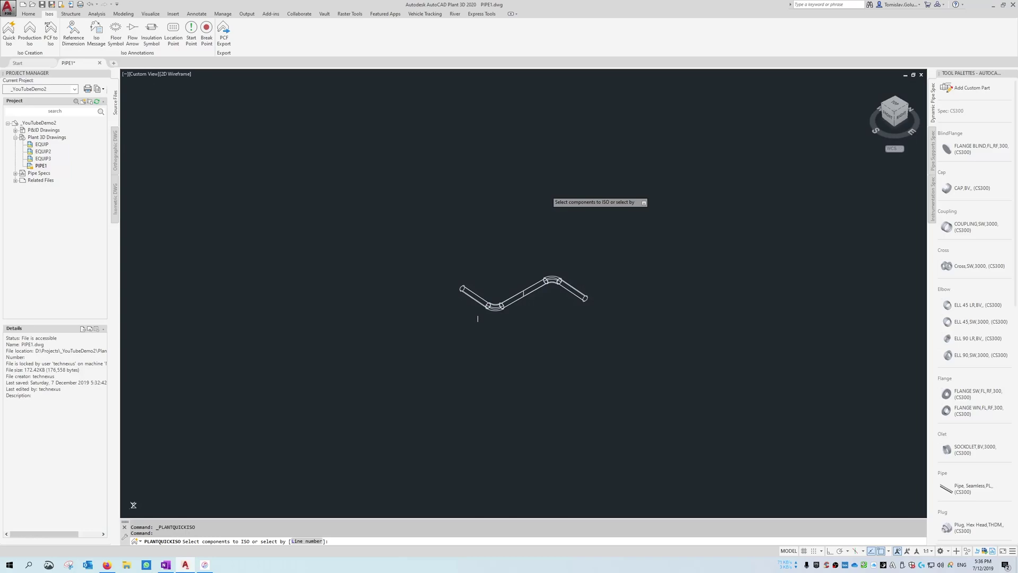
{"action": "type", "text": "ALL"}
{"action": "key", "text": "Return"}
{"action": "key", "text": "Return"}
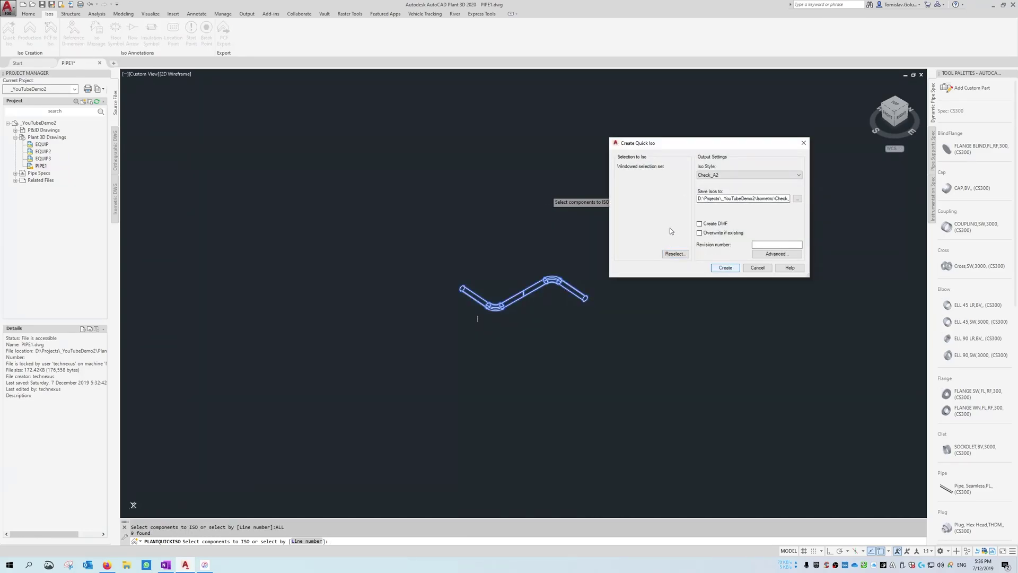
{"action": "key", "text": "Return"}
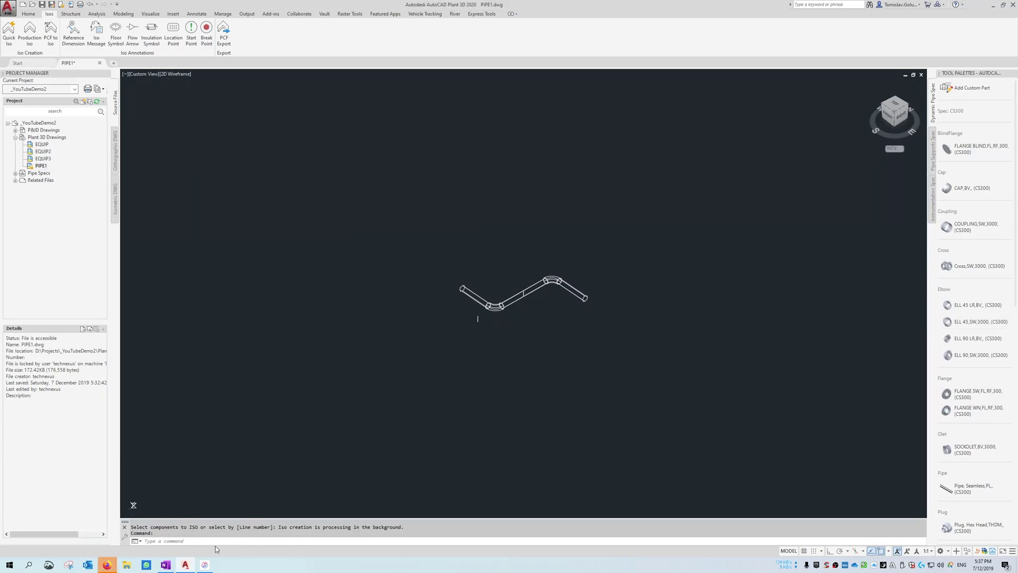
Search Firefox for 'AUTOCAD LARGE COORDINATES' and open the Autodesk Knowledge Network article
{"action": "mouse_move", "coordinate": [106, 565]}
{"action": "left_click", "coordinate": [157, 520]}
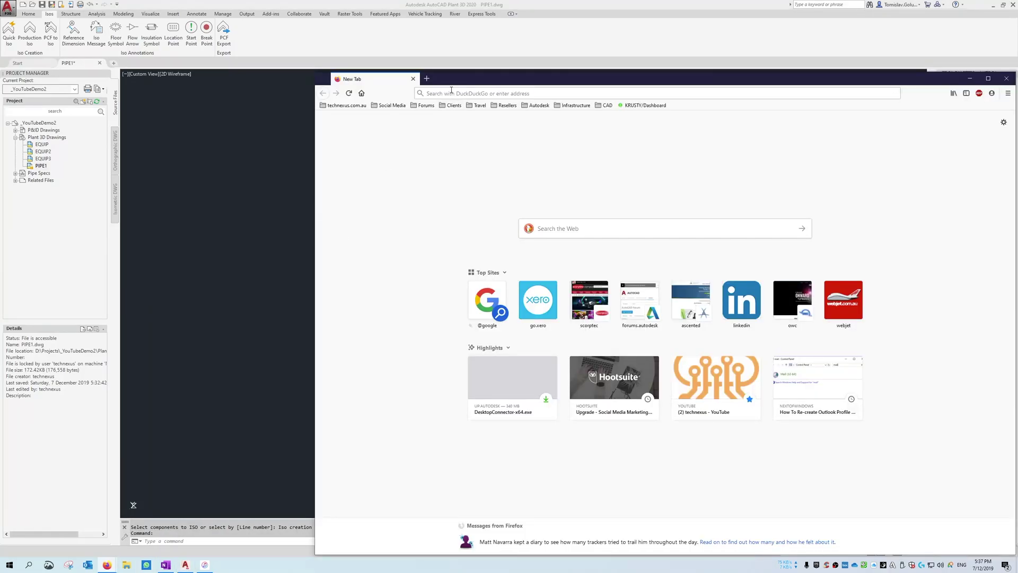
{"action": "left_click", "coordinate": [450, 93]}
{"action": "type", "text": "AUTOCAD LARG"}
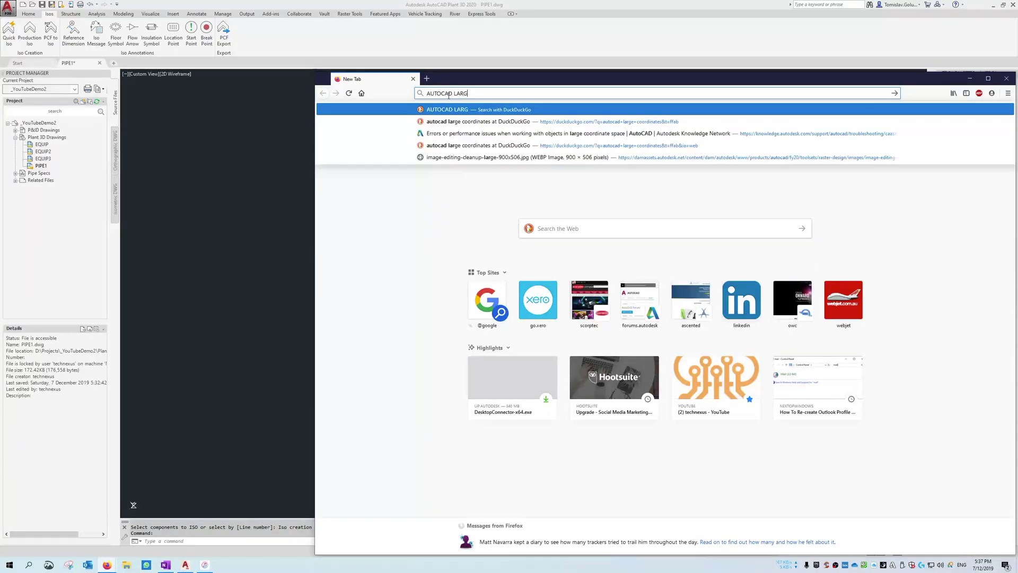
{"action": "type", "text": "E COORDINATES"}
{"action": "key", "text": "Return"}
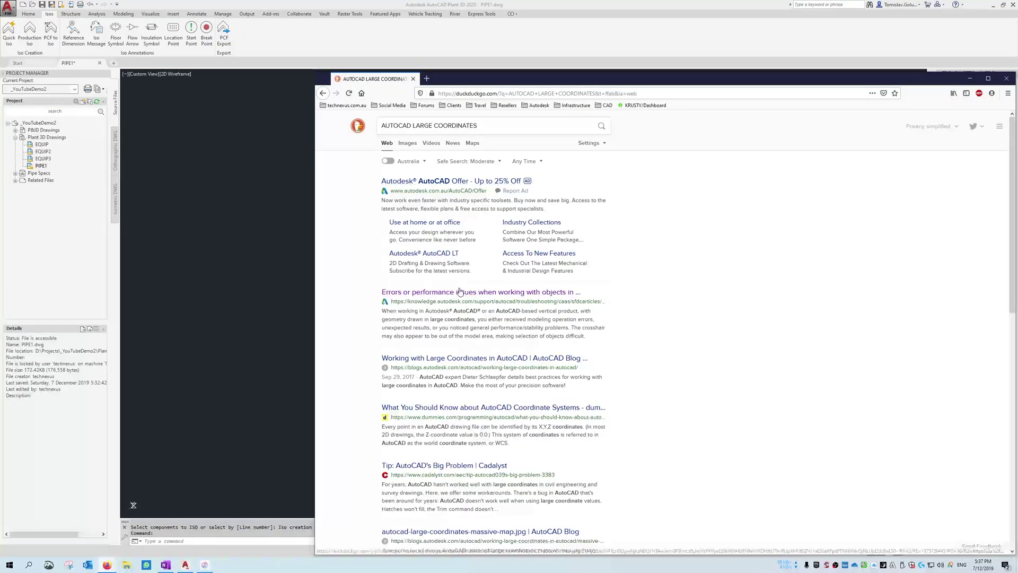
{"action": "left_click", "coordinate": [477, 292]}
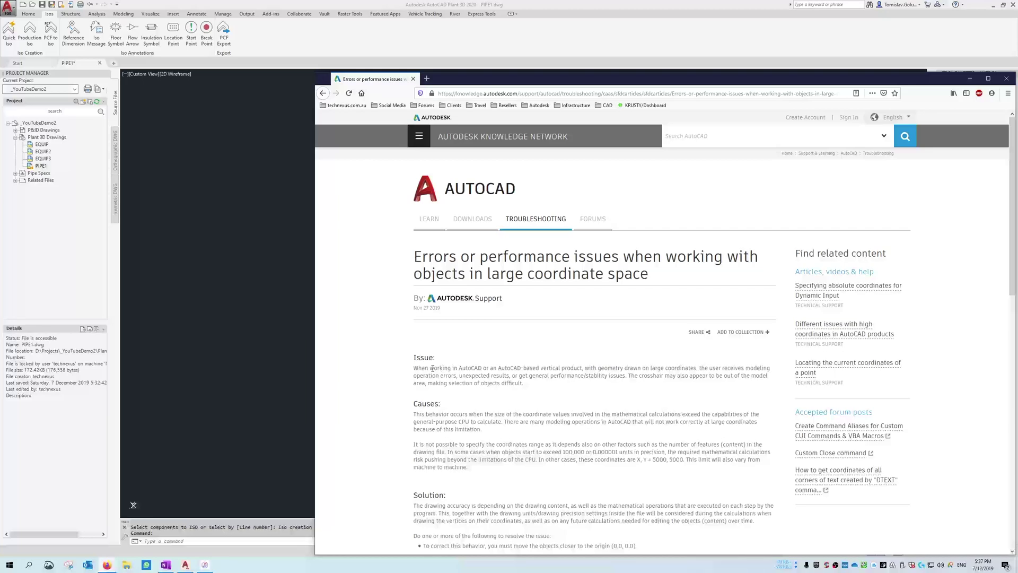
Read the Issue and Causes, then the Solution advising moving objects closer to 0,0,0
{"action": "left_click_drag", "start_coordinate": [432, 368], "coordinate": [606, 374]}
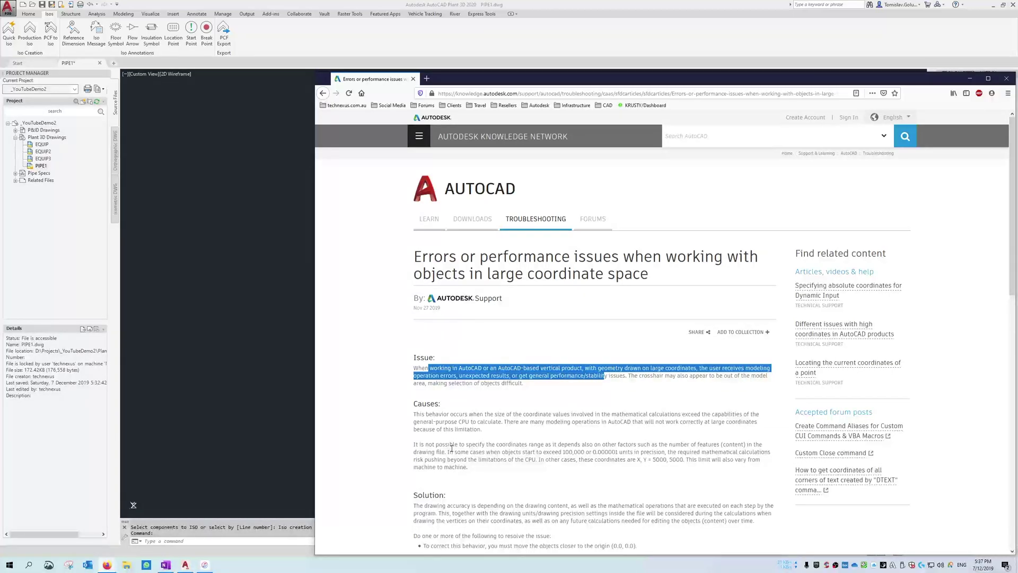
{"action": "scroll", "coordinate": [414, 406], "scroll_direction": "down", "scroll_amount": 1}
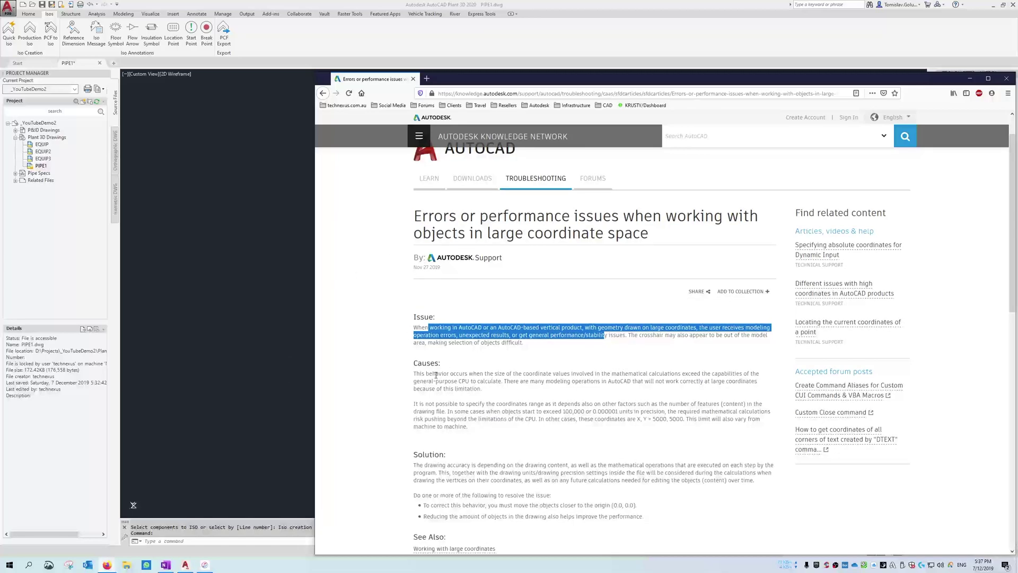
{"action": "left_click_drag", "start_coordinate": [625, 374], "coordinate": [479, 380]}
{"action": "left_click_drag", "start_coordinate": [562, 381], "coordinate": [701, 381]}
{"action": "left_click", "coordinate": [685, 389]}
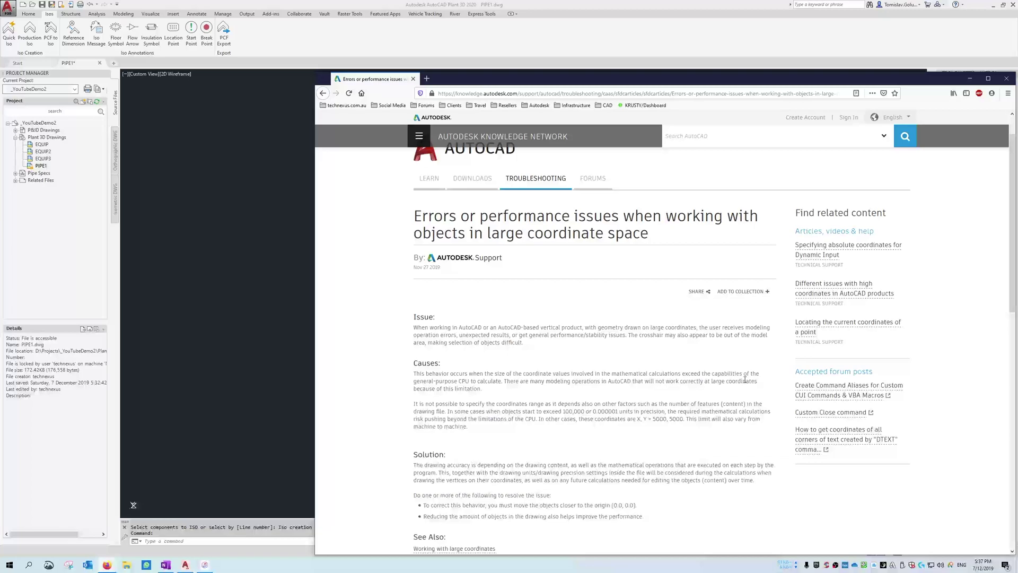
{"action": "scroll", "coordinate": [542, 384], "scroll_direction": "down", "scroll_amount": 3}
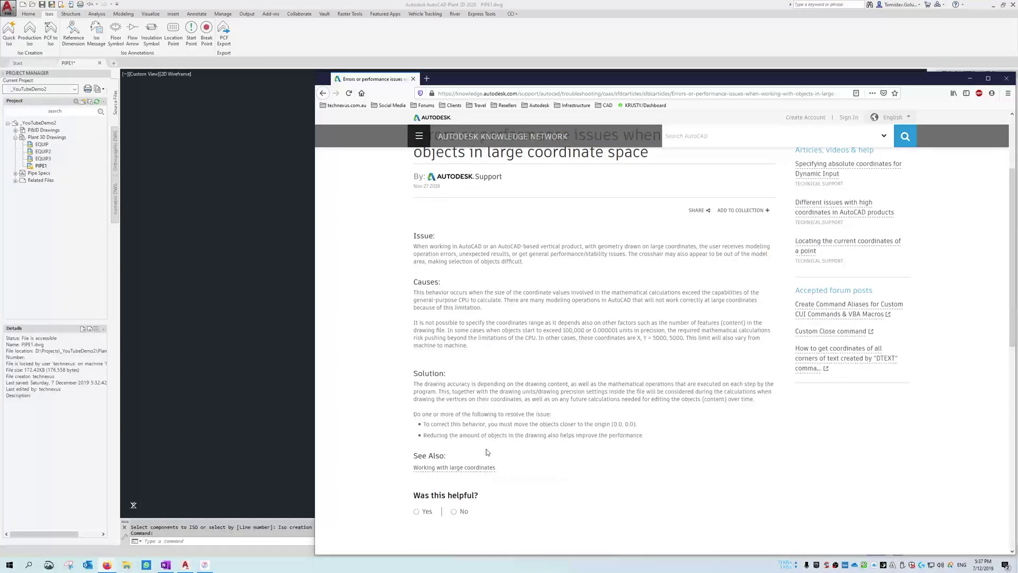
{"action": "left_click_drag", "start_coordinate": [425, 424], "coordinate": [573, 425]}
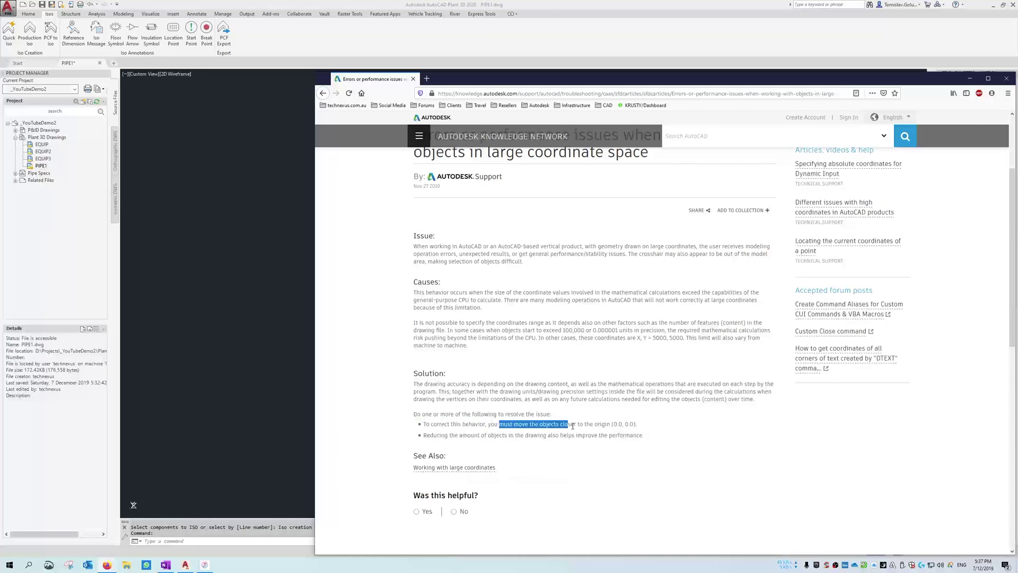
{"action": "key", "text": "alt+Tab"}
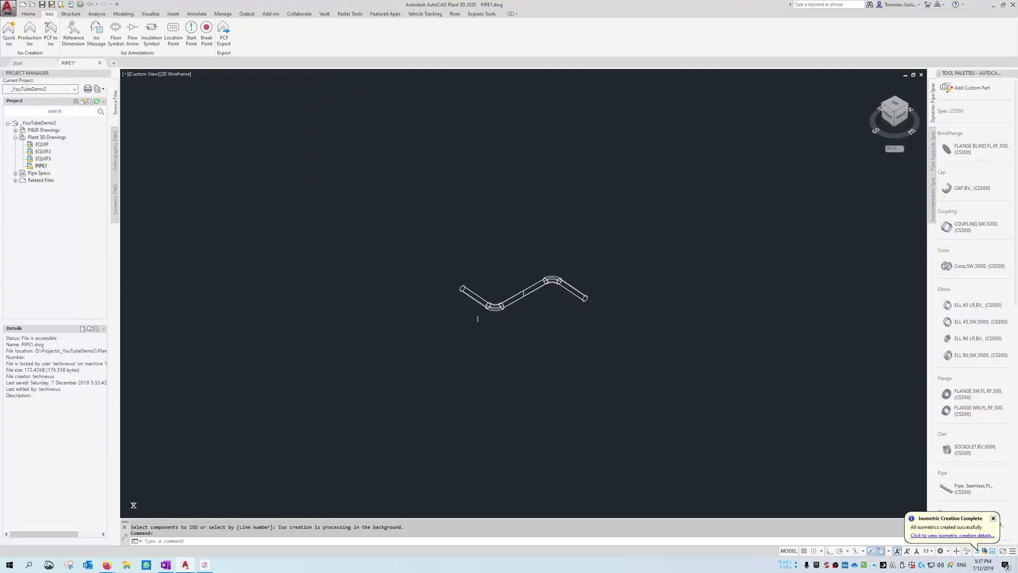
{"action": "left_click", "coordinate": [929, 535]}
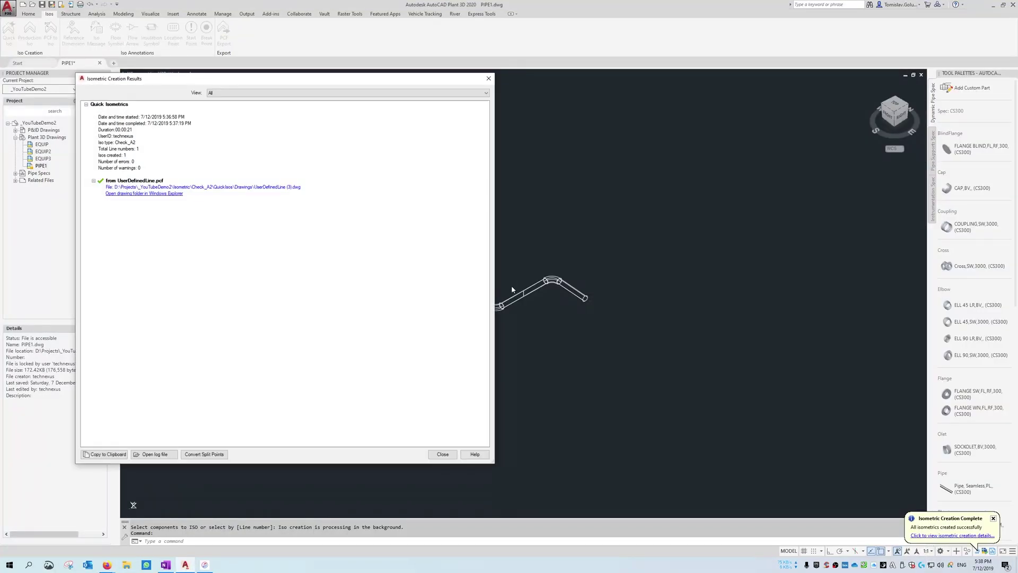
{"action": "left_click", "coordinate": [281, 188]}
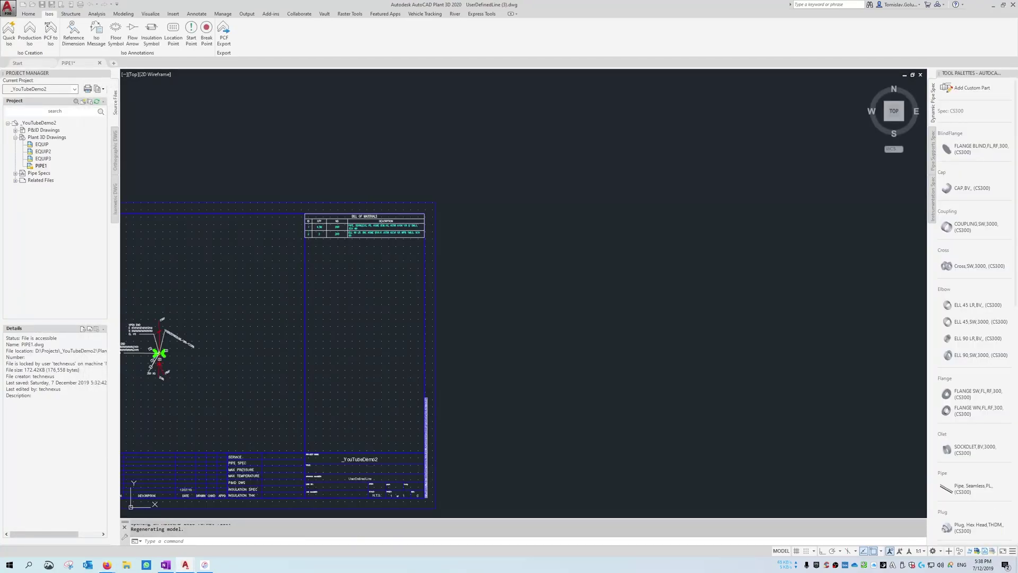
{"action": "middle_click", "coordinate": [646, 122]}
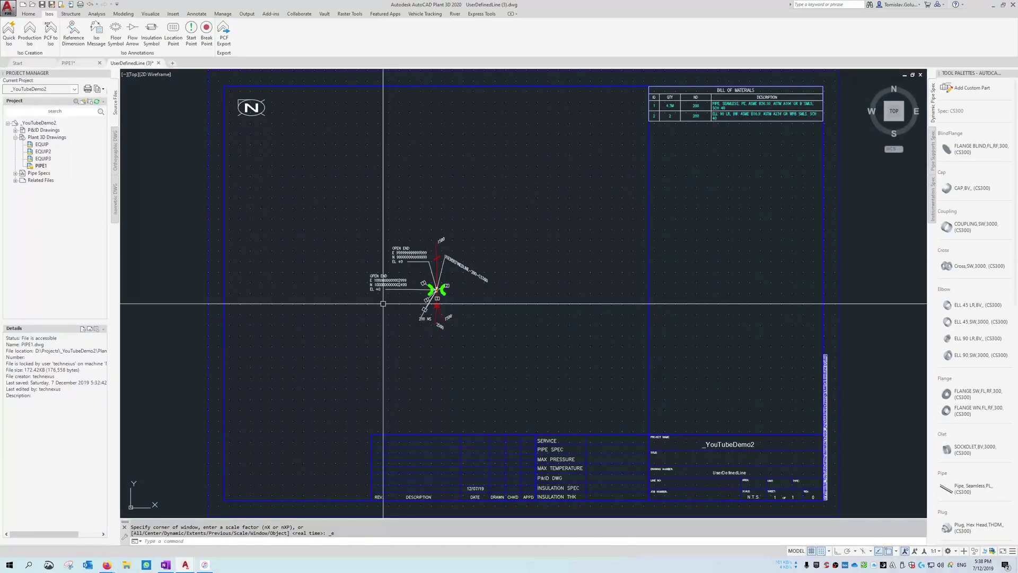
{"action": "scroll", "coordinate": [383, 303], "scroll_direction": "up", "scroll_amount": 4}
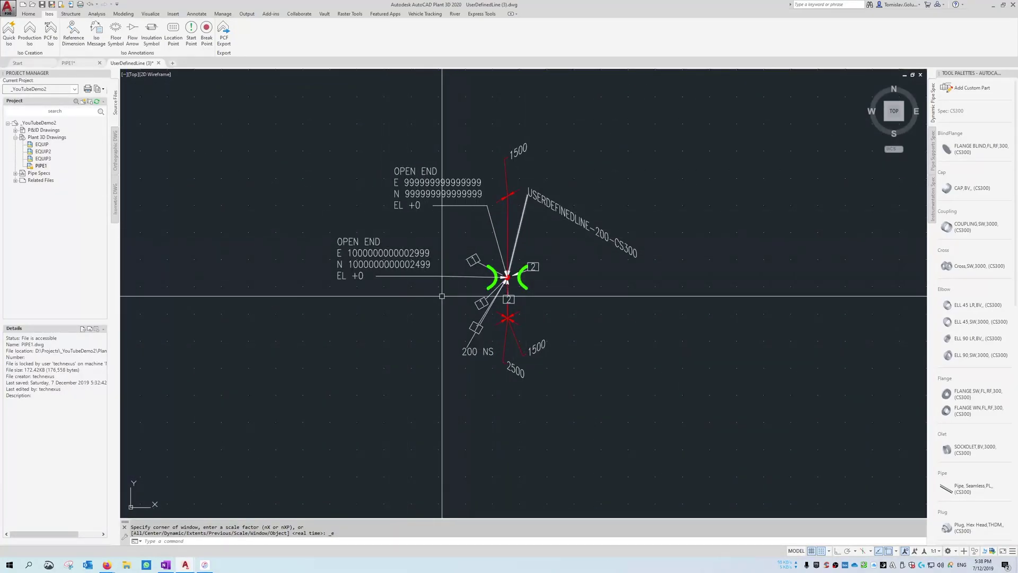
{"action": "scroll", "coordinate": [509, 279], "scroll_direction": "up", "scroll_amount": 2}
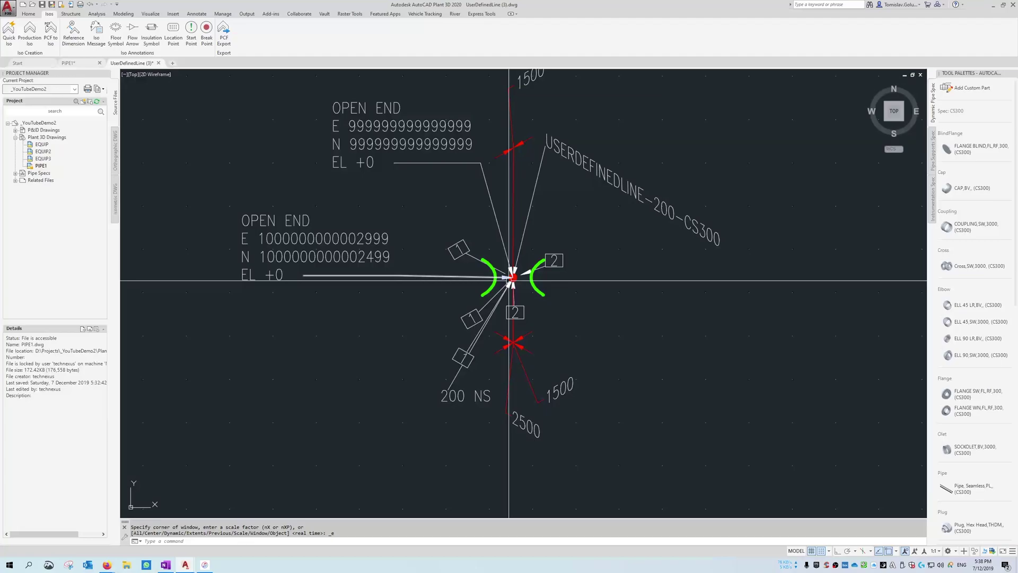
{"action": "scroll", "coordinate": [509, 279], "scroll_direction": "down", "scroll_amount": 2}
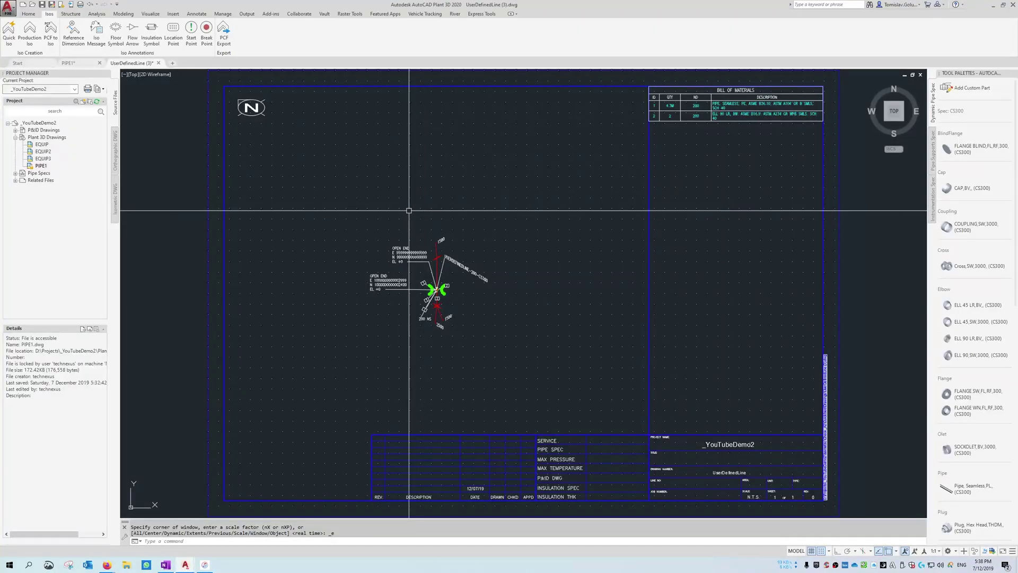
Close UserDefinedLine (3) without saving and erase all 9 objects in PIPE1
{"action": "left_click", "coordinate": [158, 62]}
{"action": "left_click", "coordinate": [535, 300]}
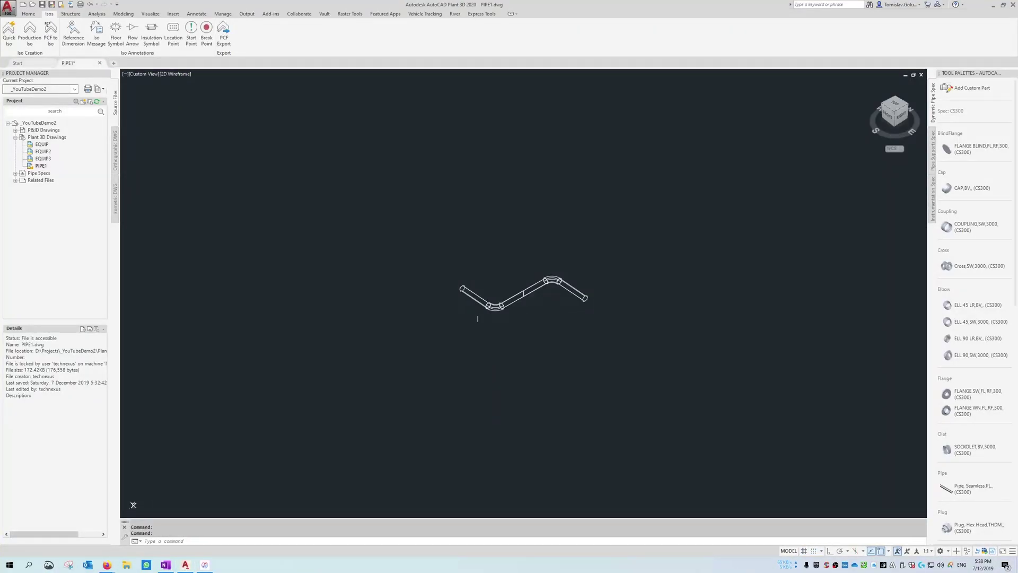
{"action": "type", "text": "e"}
{"action": "key", "text": "space"}
{"action": "type", "text": "ALL"}
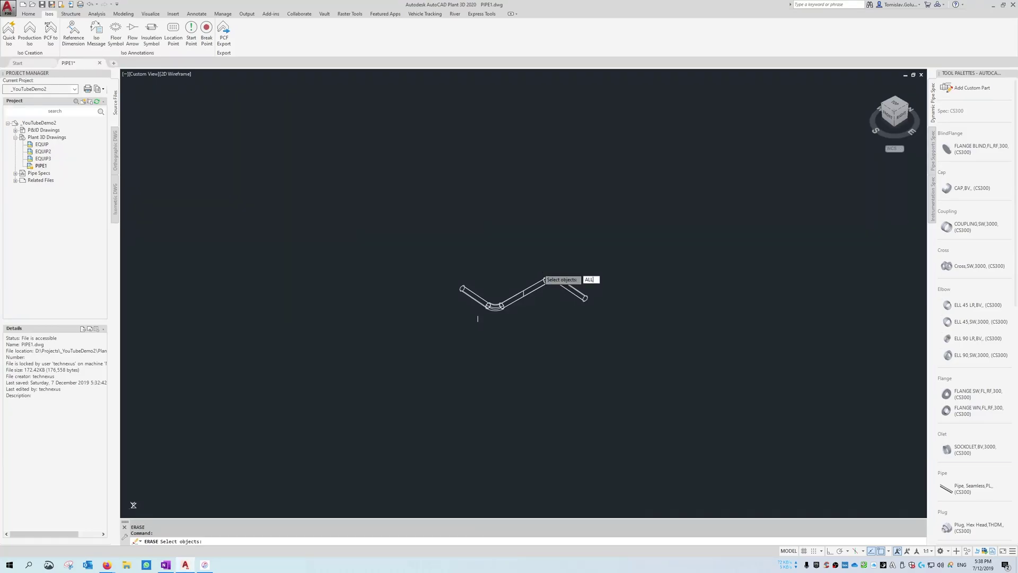
{"action": "key", "text": "Return"}
{"action": "key", "text": "Return"}
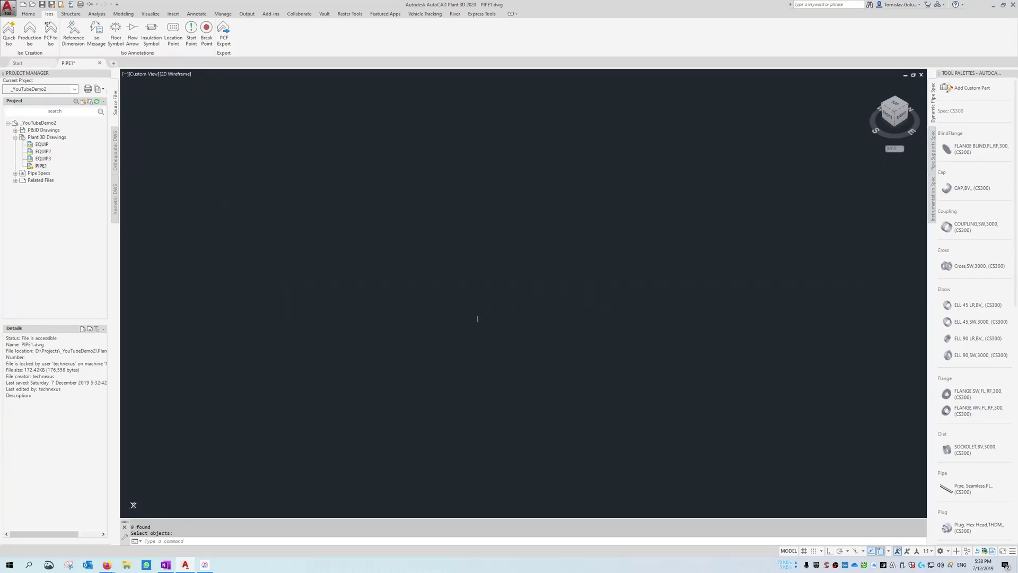
Zoom to extents and begin a LINE at X 0, then cancel it
{"action": "type", "text": "z"}
{"action": "key", "text": "space"}
{"action": "type", "text": "e"}
{"action": "key", "text": "space"}
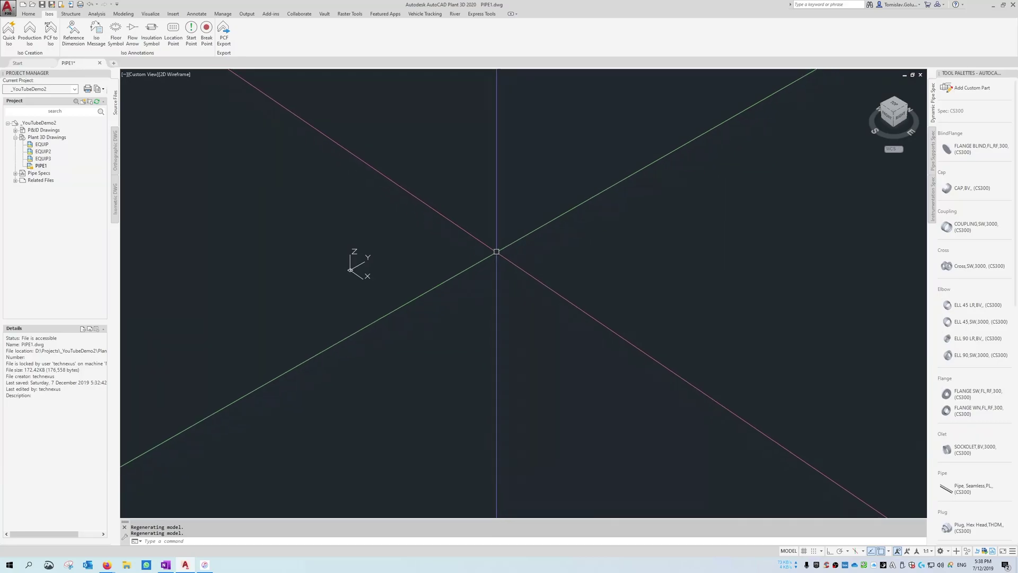
{"action": "scroll", "coordinate": [339, 259], "scroll_direction": "up", "scroll_amount": 1}
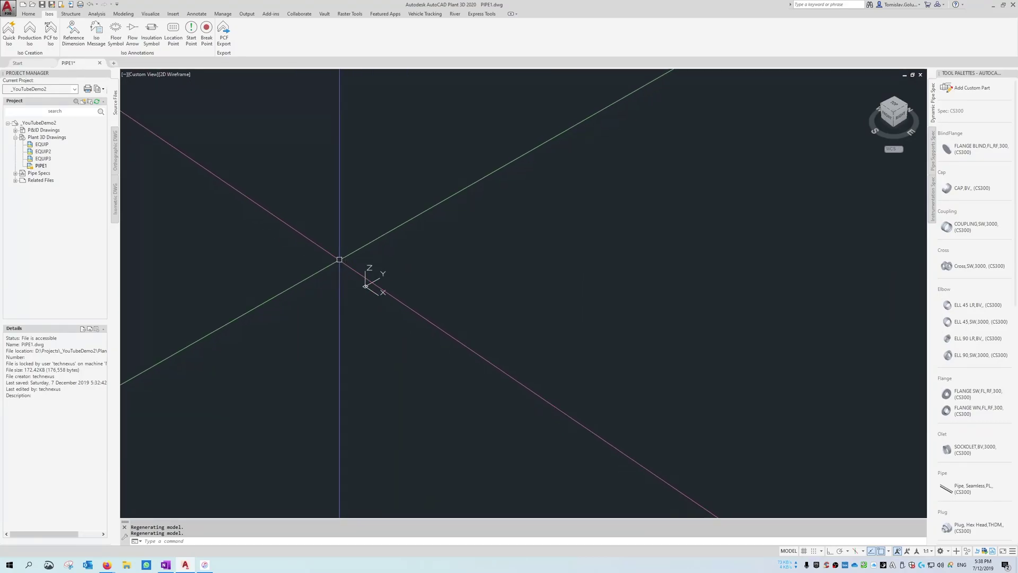
{"action": "scroll", "coordinate": [339, 259], "scroll_direction": "up", "scroll_amount": 2}
{"action": "type", "text": "l"}
{"action": "key", "text": "space"}
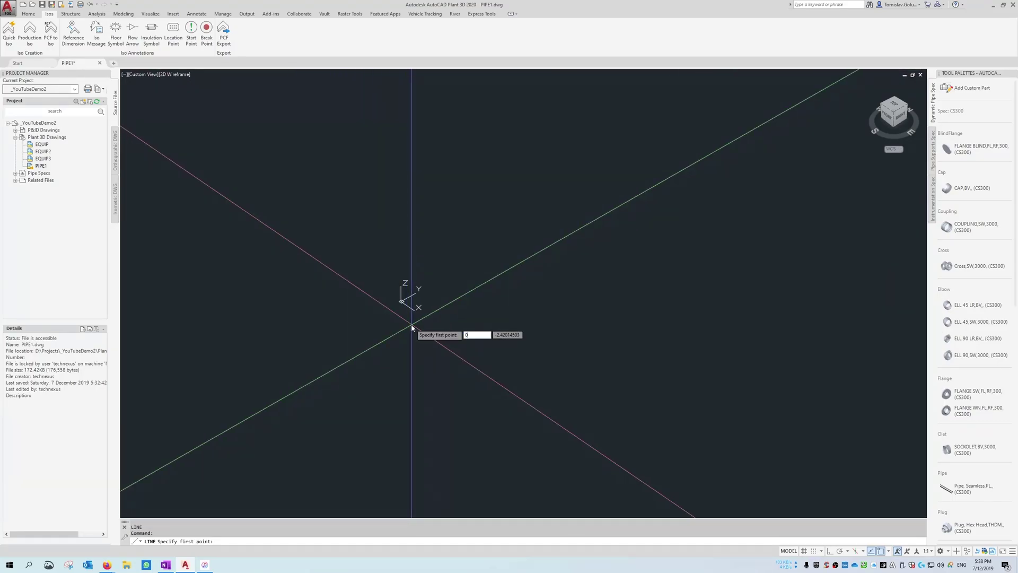
{"action": "type", "text": "0"}
{"action": "key", "text": "Tab"}
{"action": "key", "text": "Escape"}
{"action": "key", "text": "Escape"}
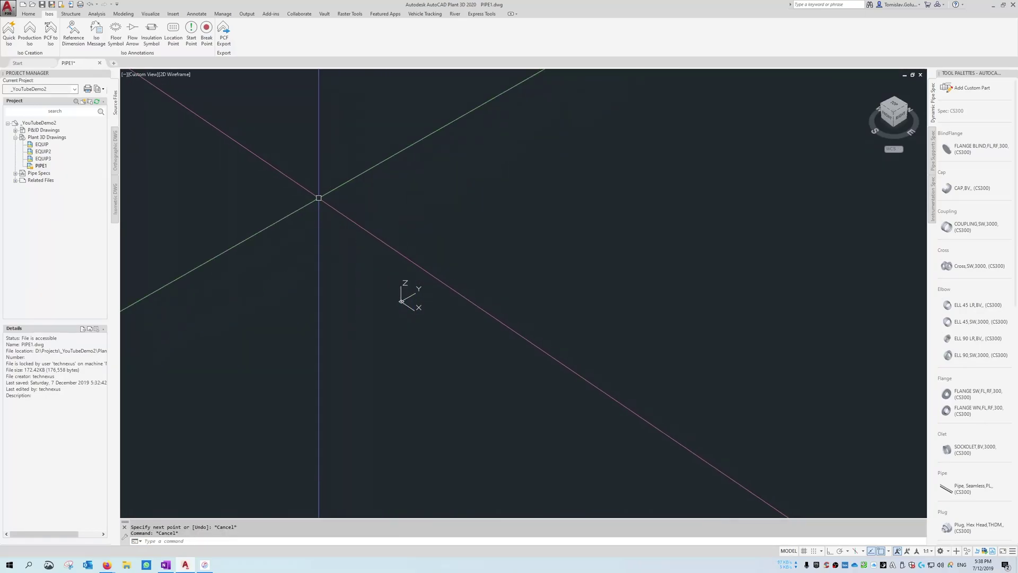
Route a new pipe from 0,0,0 with 1500-long legs joined by elbows
{"action": "left_click", "coordinate": [32, 15]}
{"action": "left_click", "coordinate": [60, 35]}
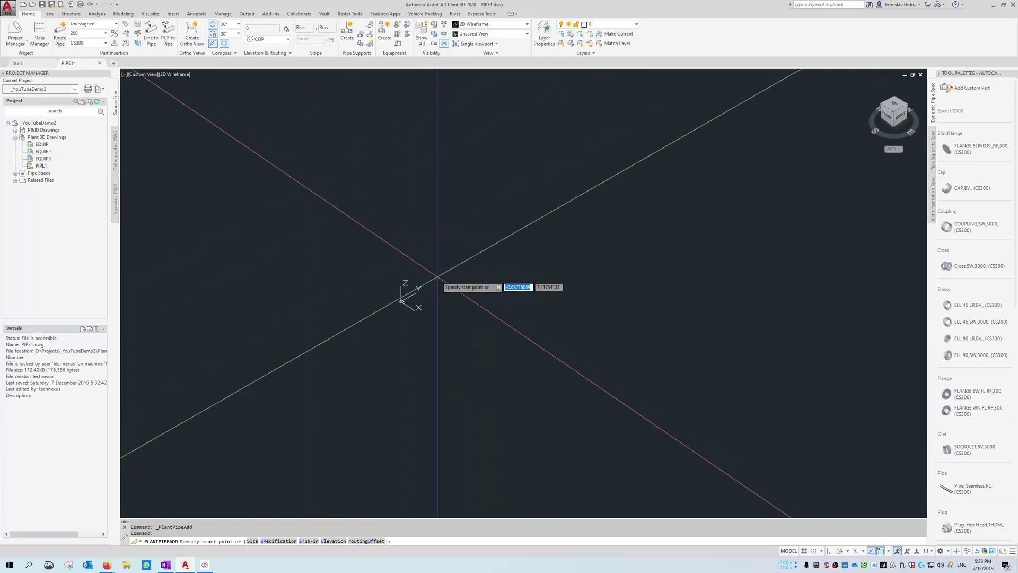
{"action": "type", "text": "0"}
{"action": "key", "text": "Return"}
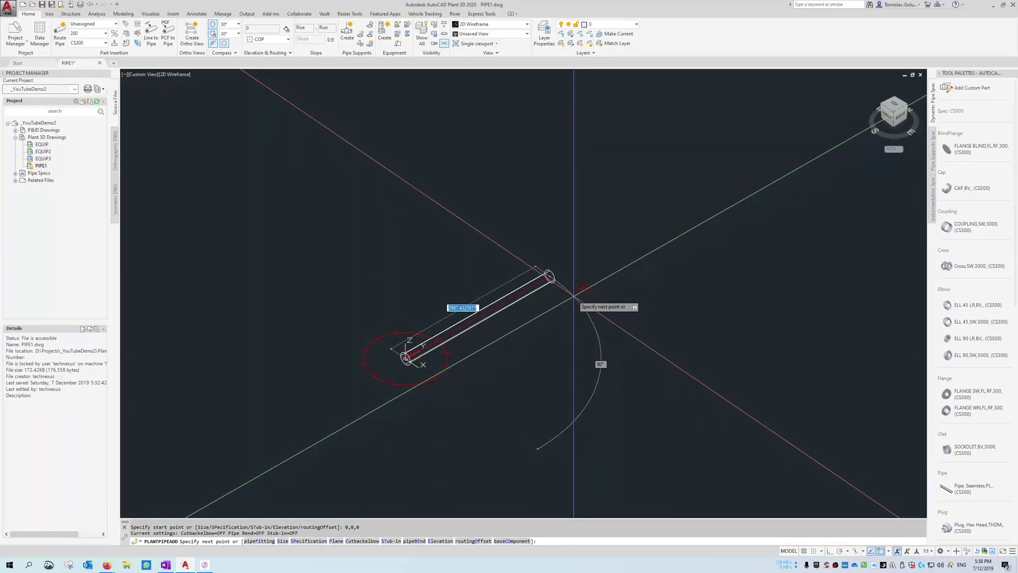
{"action": "key", "text": "Return"}
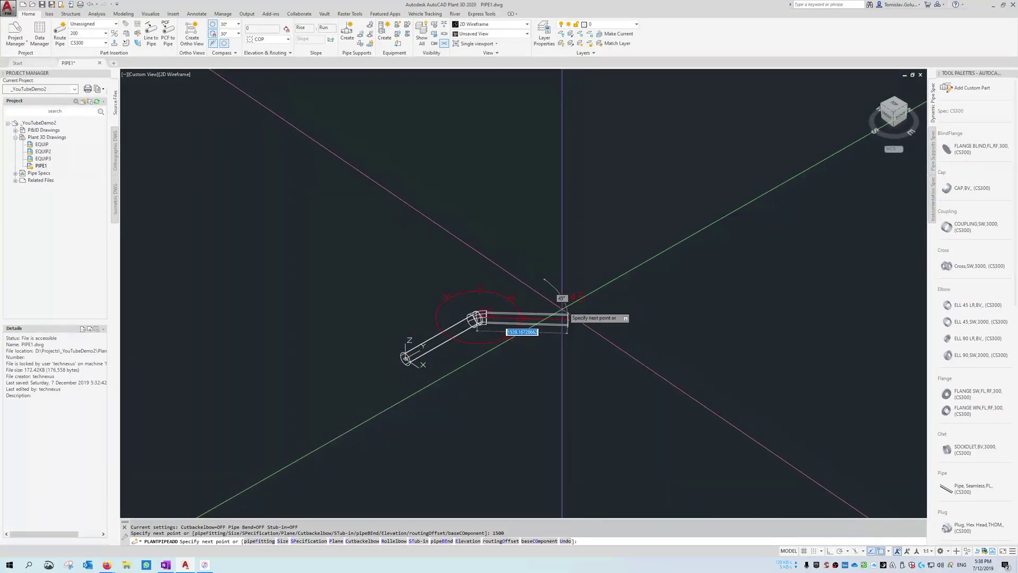
{"action": "type", "text": "1500"}
{"action": "key", "text": "Return"}
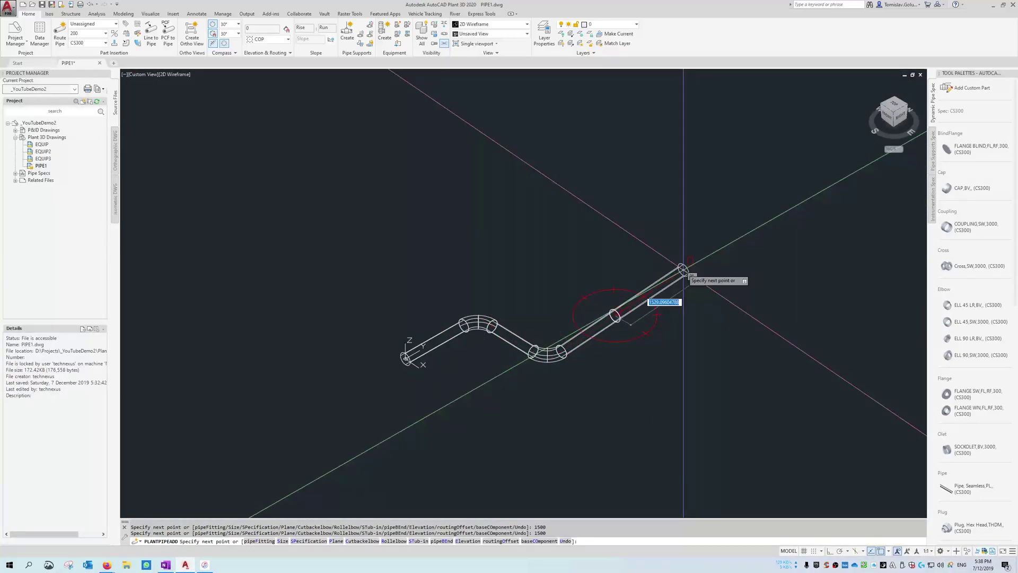
{"action": "key", "text": "Return"}
Create a Quick Iso of the nine window-selected pipe components
{"action": "left_click", "coordinate": [49, 14]}
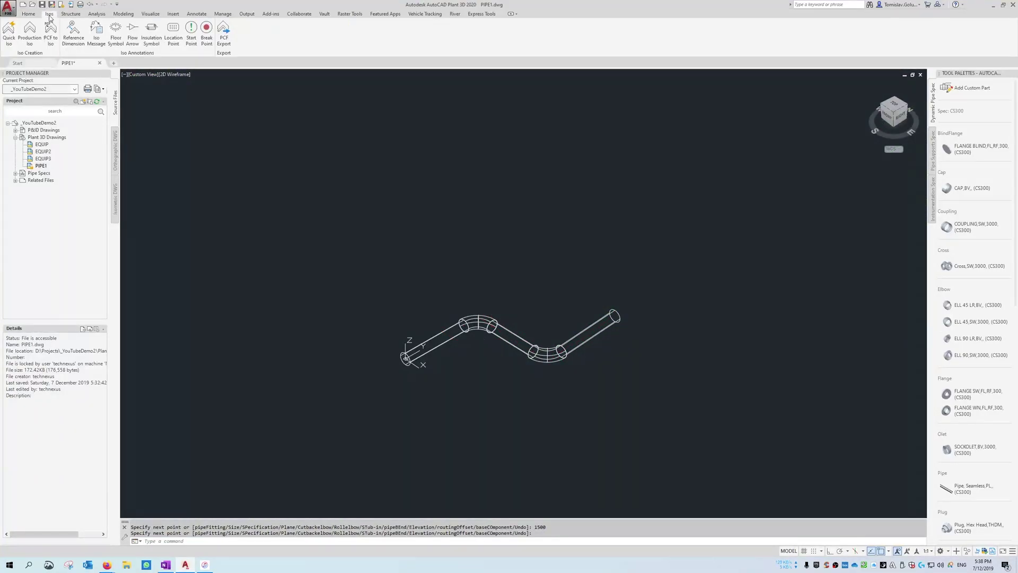
{"action": "left_click", "coordinate": [9, 32]}
{"action": "left_click", "coordinate": [754, 275]}
{"action": "left_click", "coordinate": [416, 443]}
{"action": "key", "text": "Return"}
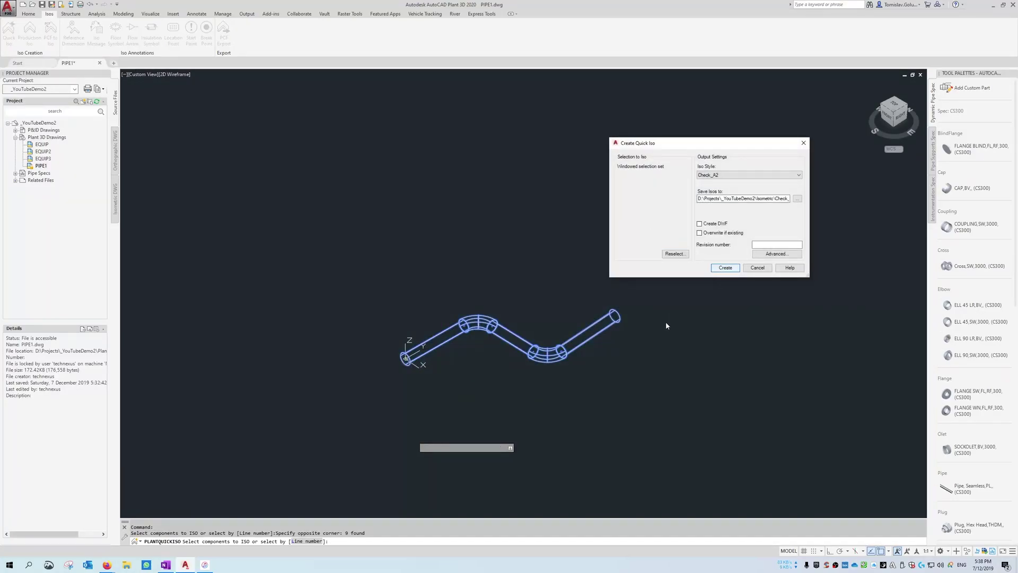
{"action": "key", "text": "Return"}
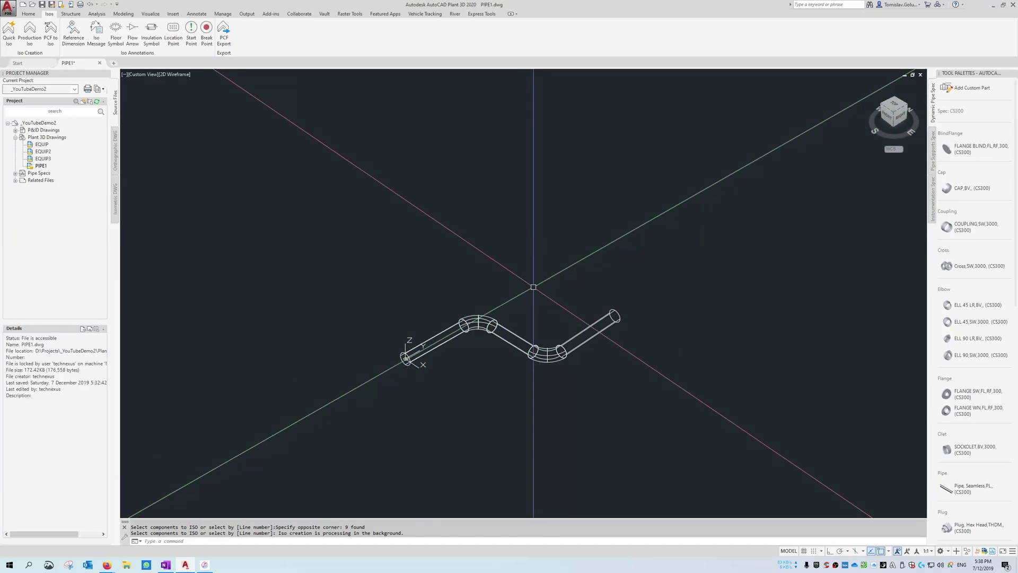
Regenerate the whole model with REGENALL while the iso is created
{"action": "middle_click_drag", "start_coordinate": [536, 303], "coordinate": [553, 290]}
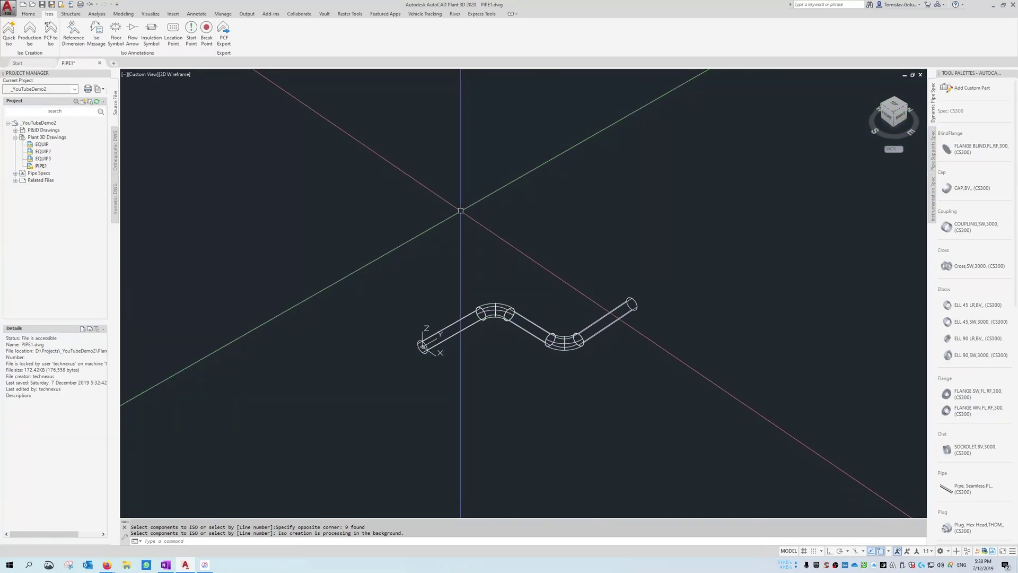
{"action": "left_click", "coordinate": [28, 13]}
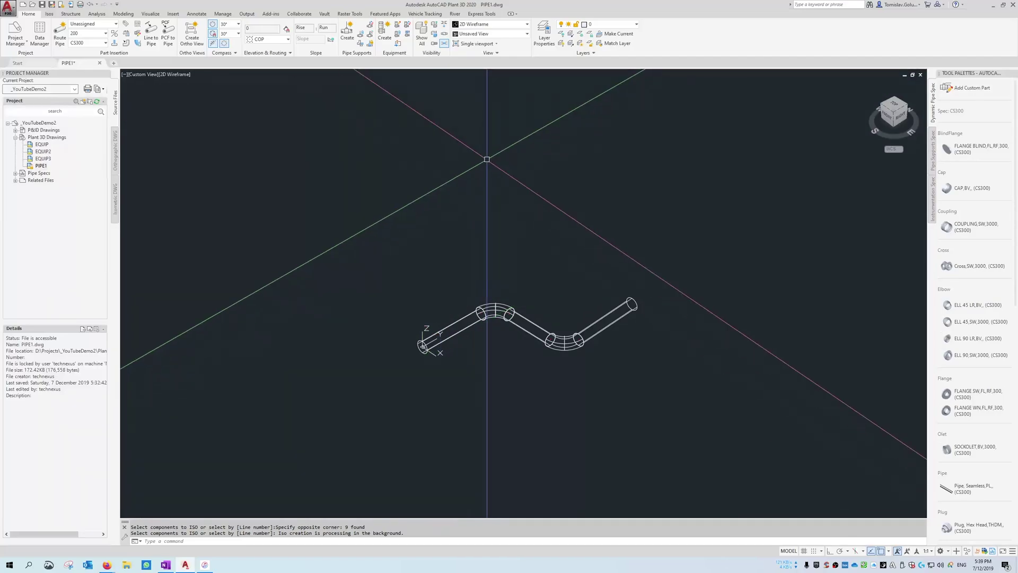
{"action": "type", "text": "RE"}
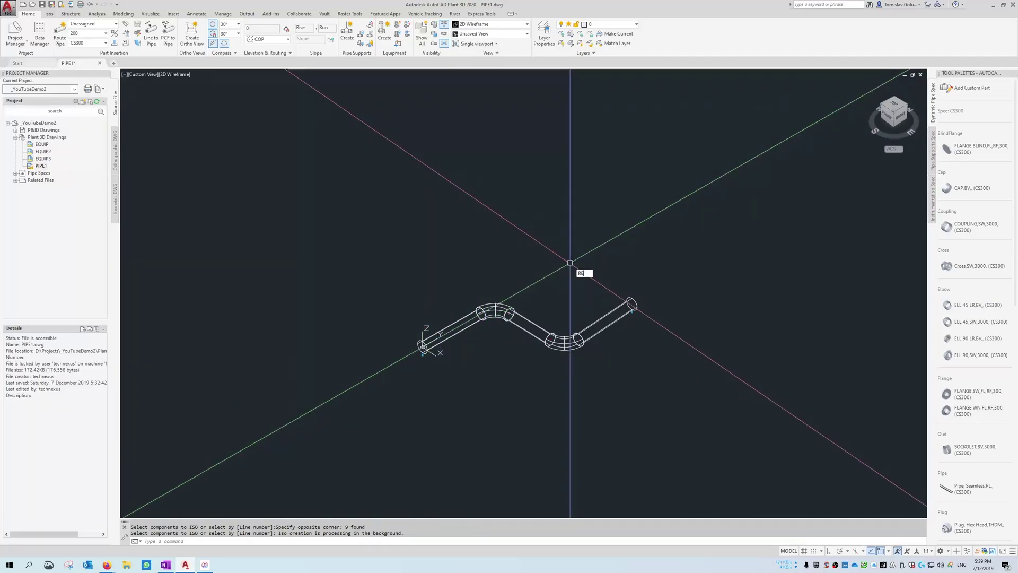
{"action": "type", "text": "GENALL"}
{"action": "key", "text": "Return"}
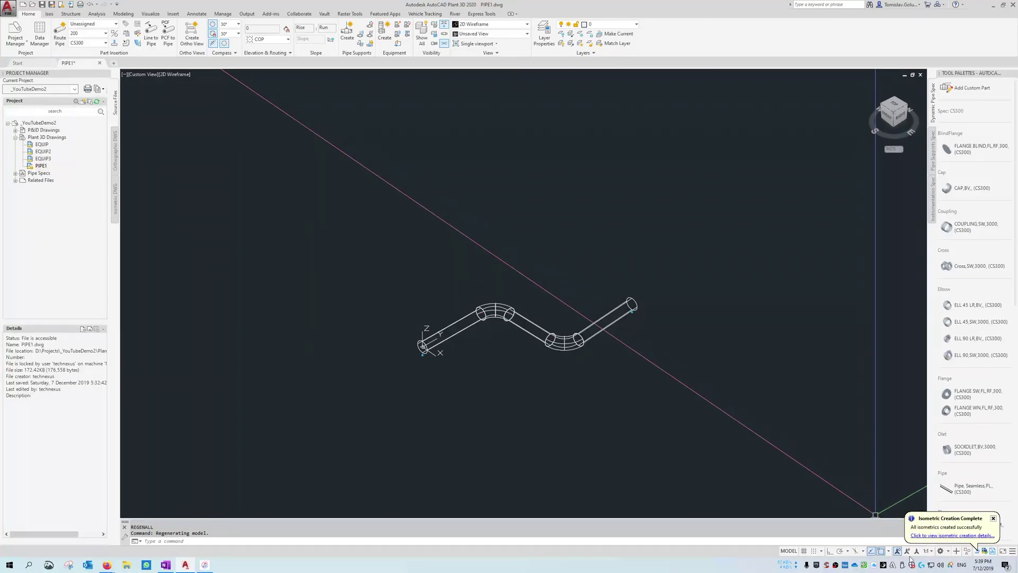
{"action": "left_click", "coordinate": [934, 537]}
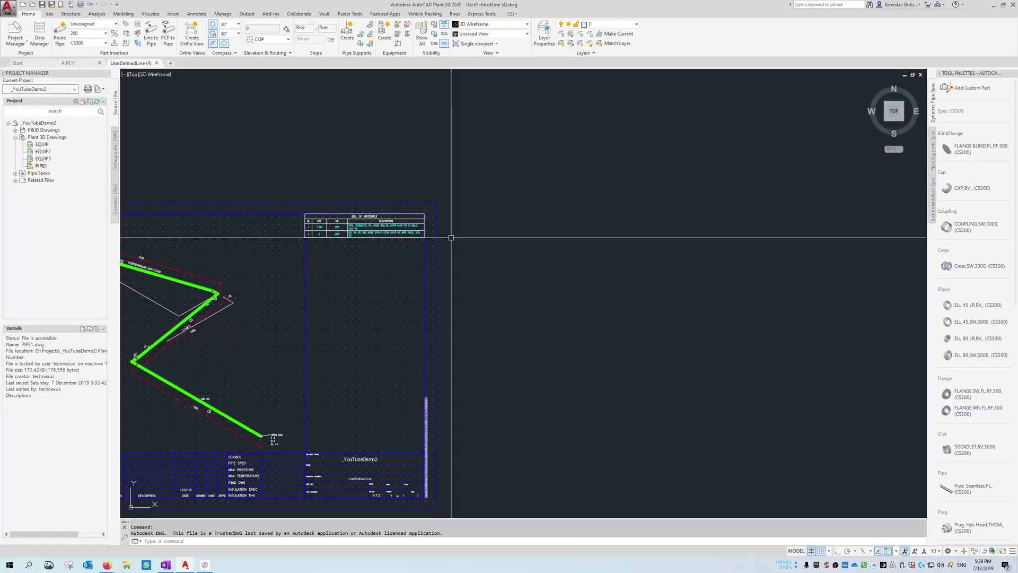
{"action": "middle_click", "coordinate": [276, 205]}
{"action": "middle_click", "coordinate": [276, 205]}
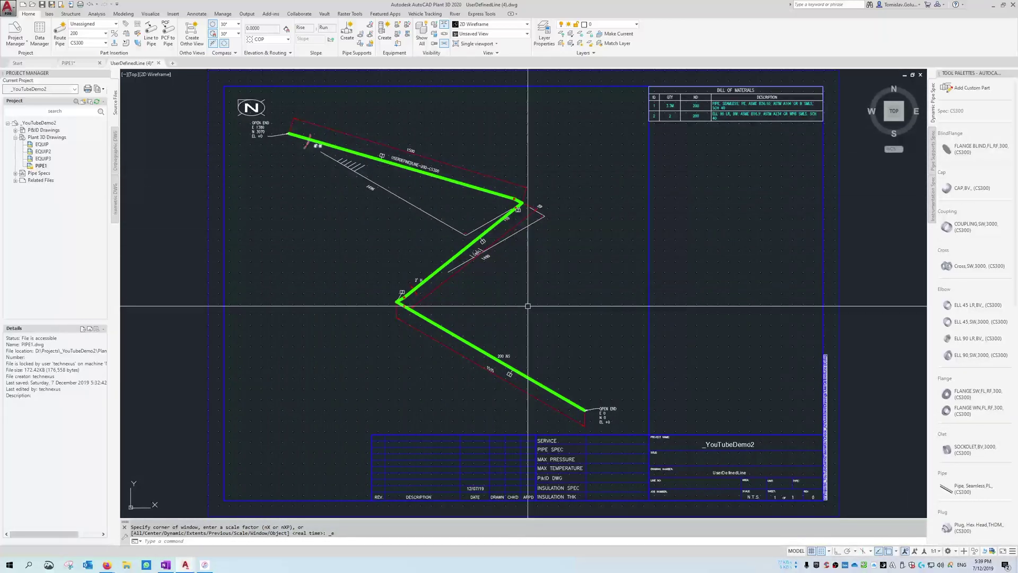
{"action": "left_click", "coordinate": [159, 63]}
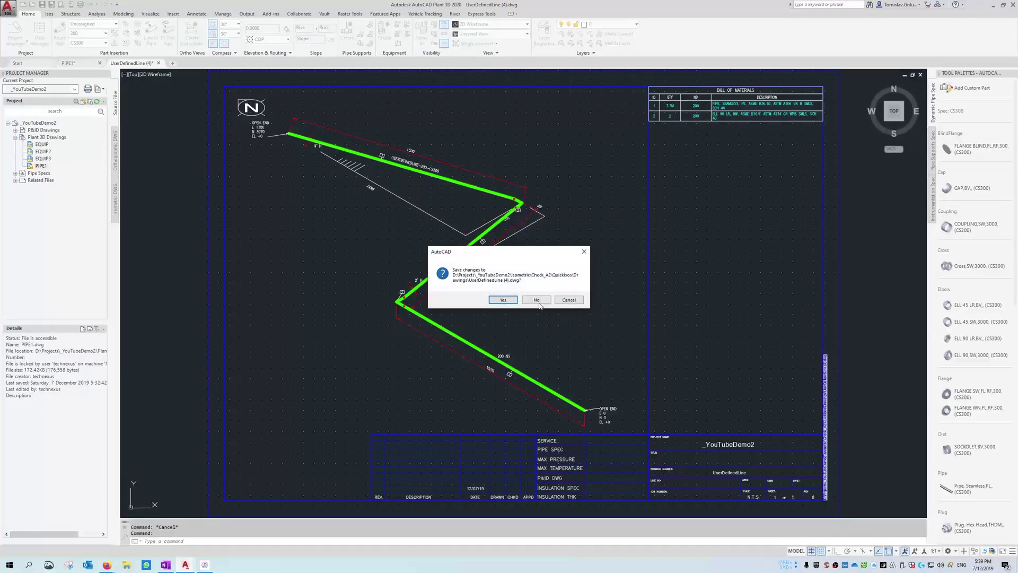
{"action": "left_click", "coordinate": [541, 304]}
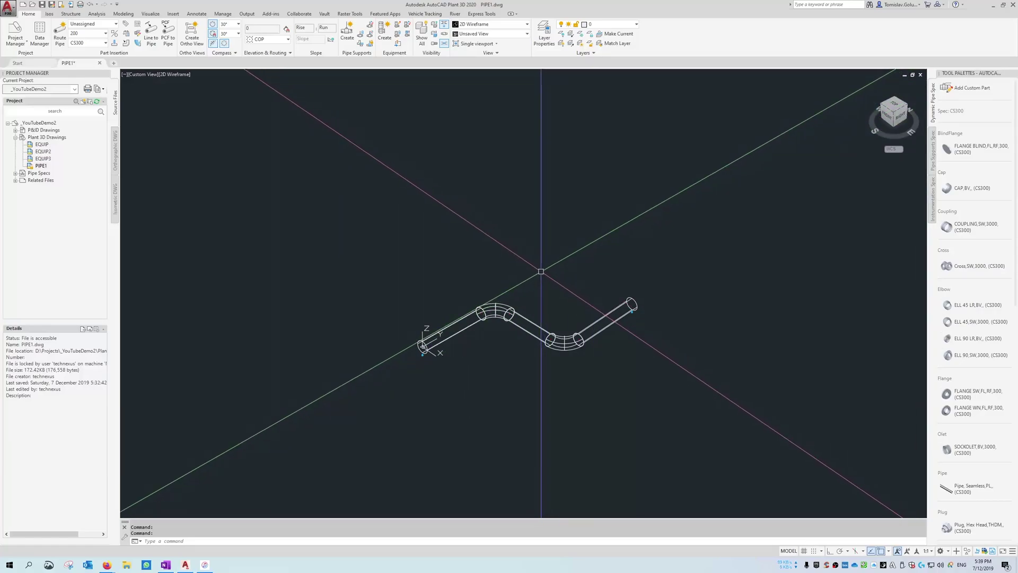
{"action": "scroll", "coordinate": [539, 273], "scroll_direction": "down", "scroll_amount": 4}
{"action": "middle_click_drag", "start_coordinate": [591, 286], "coordinate": [551, 307]}
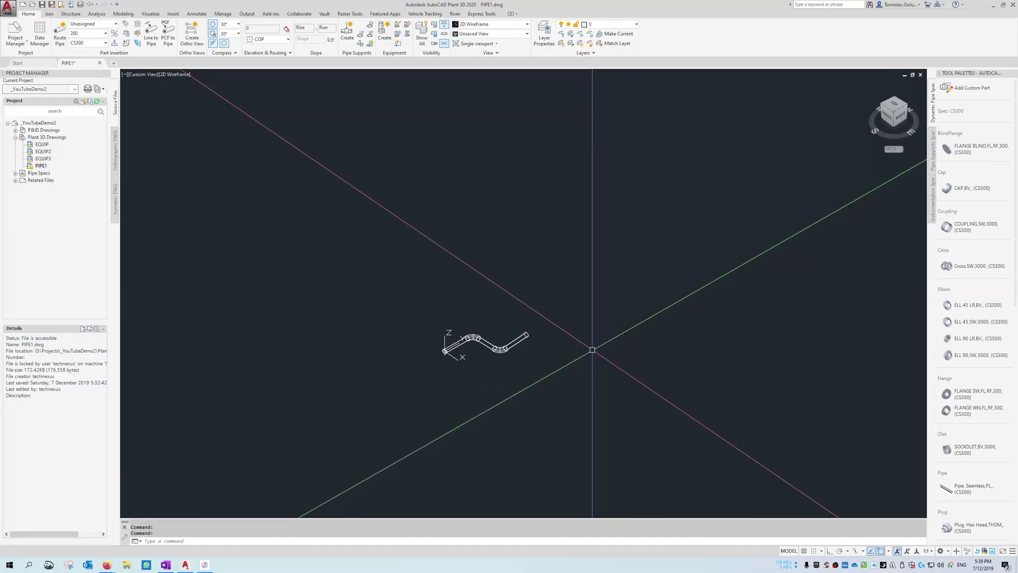
{"action": "middle_click", "coordinate": [590, 345]}
{"action": "middle_click", "coordinate": [590, 346]}
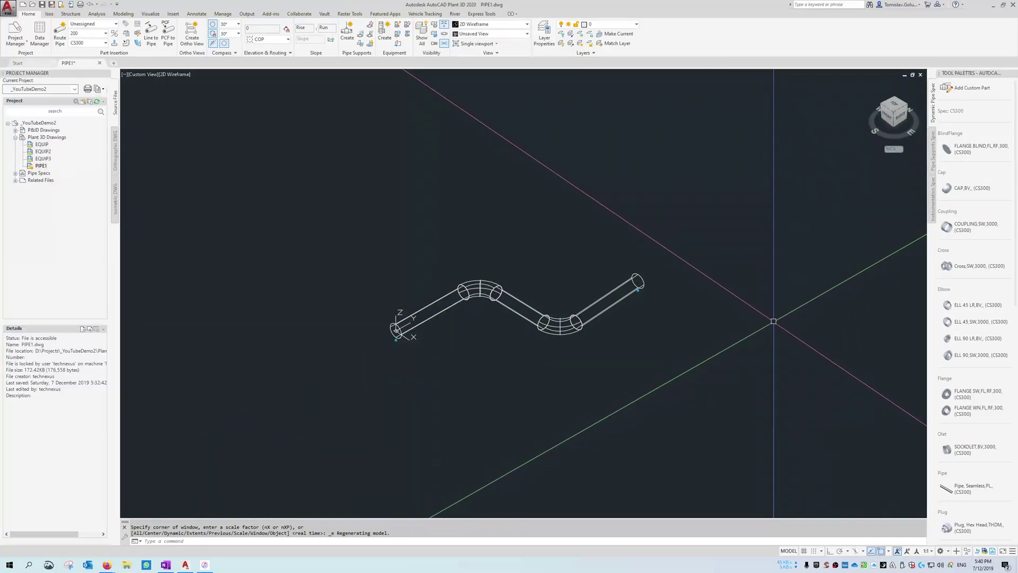
{"action": "left_click", "coordinate": [774, 320]}
{"action": "left_click", "coordinate": [380, 222]}
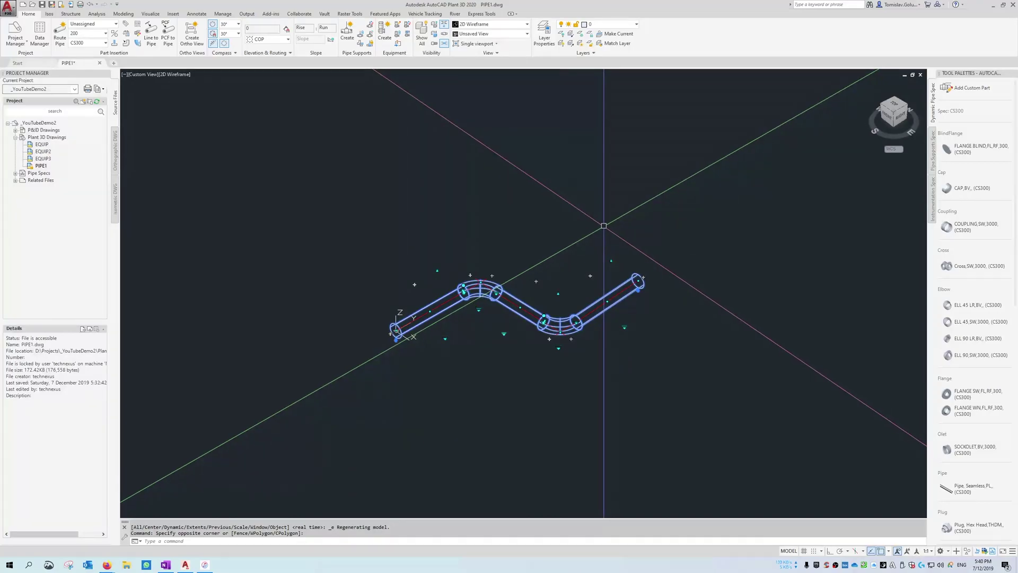
{"action": "key", "text": "Escape"}
{"action": "key", "text": "Escape"}
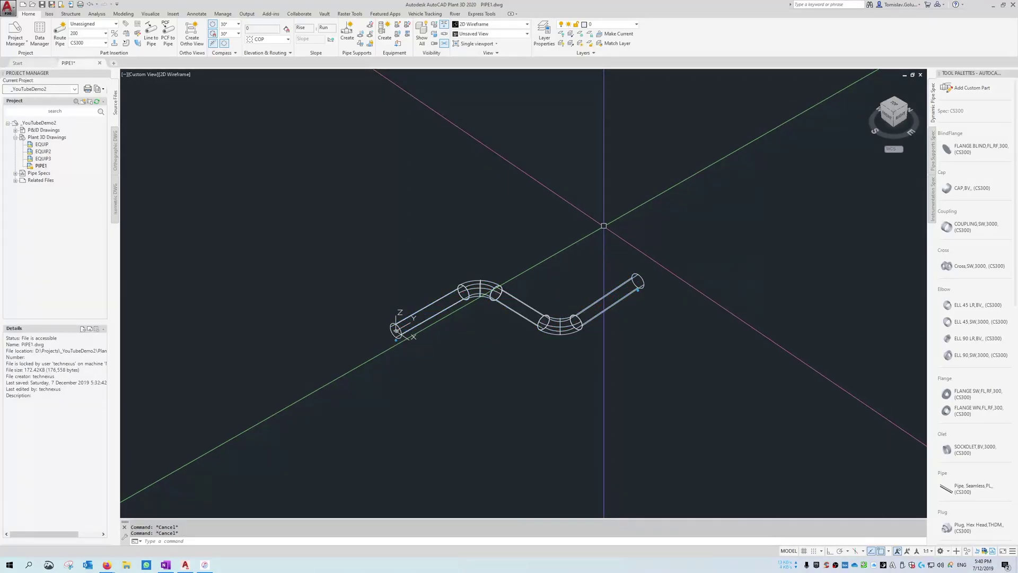